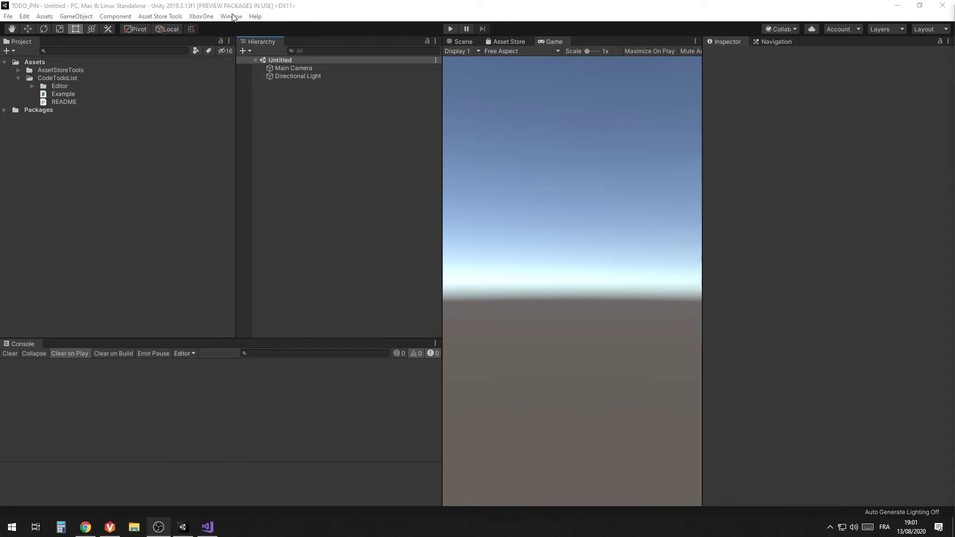
- Open Code Todo List from the Window menu to list FIX, TODO, OPTIM and VISUAL comments
{"action": "left_click", "coordinate": [233, 17]}
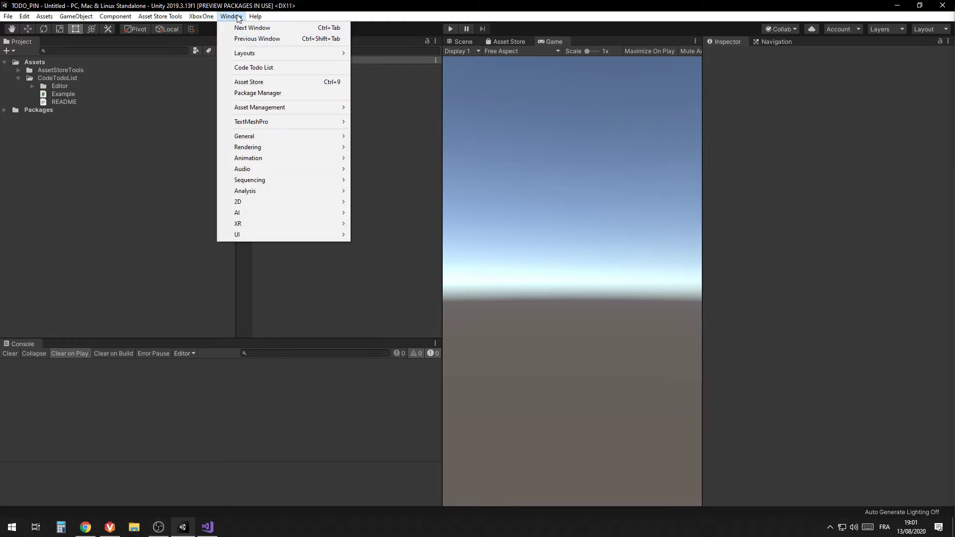
{"action": "left_click", "coordinate": [255, 69]}
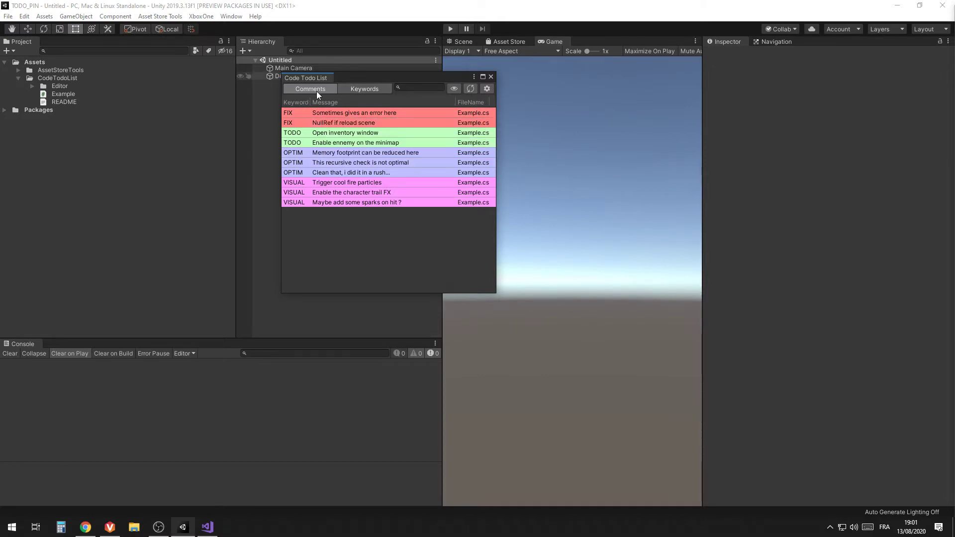
{"action": "left_click", "coordinate": [366, 87]}
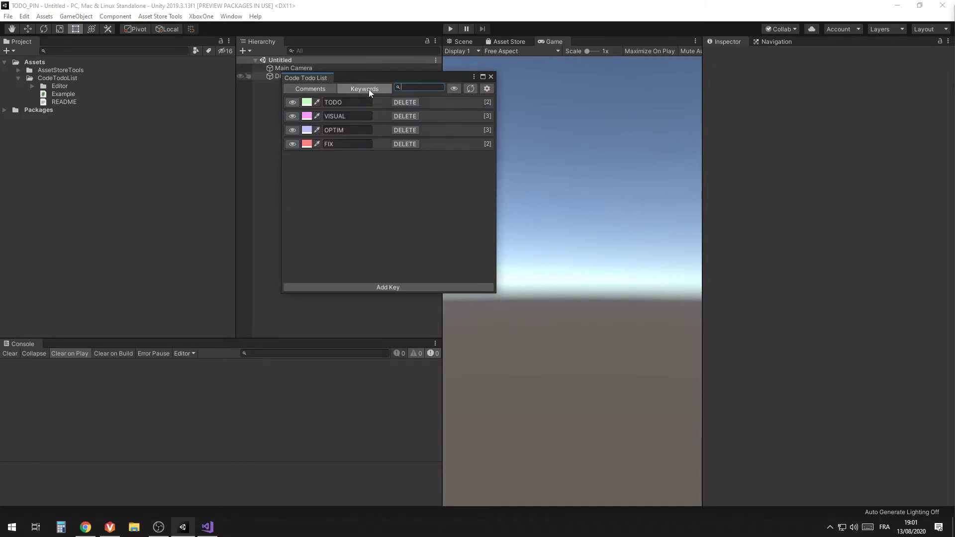
{"action": "left_click", "coordinate": [305, 90]}
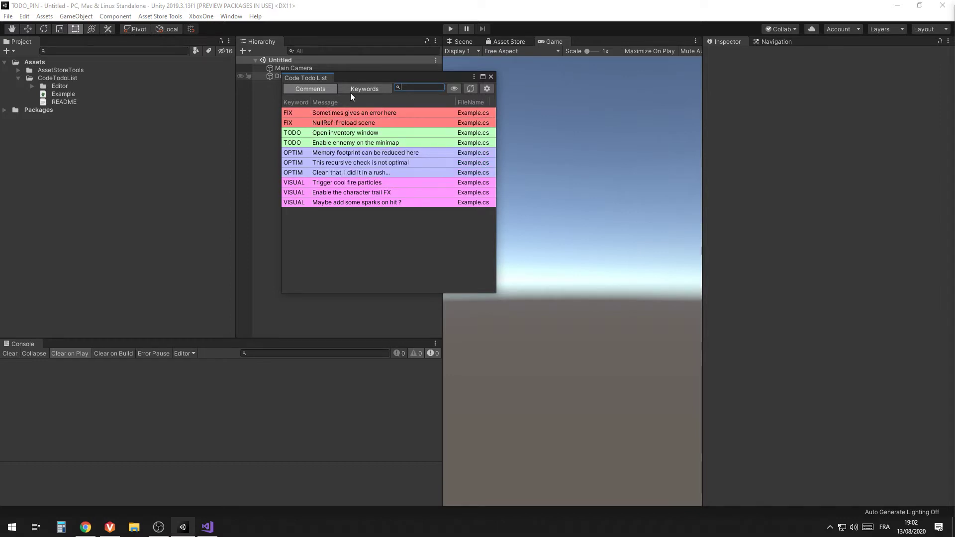
{"action": "left_click", "coordinate": [362, 89]}
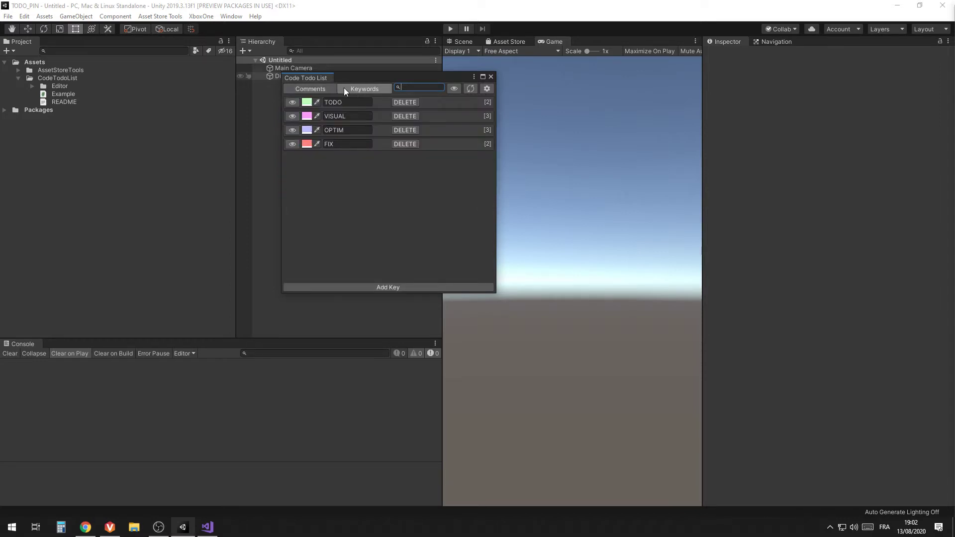
{"action": "left_click", "coordinate": [308, 90]}
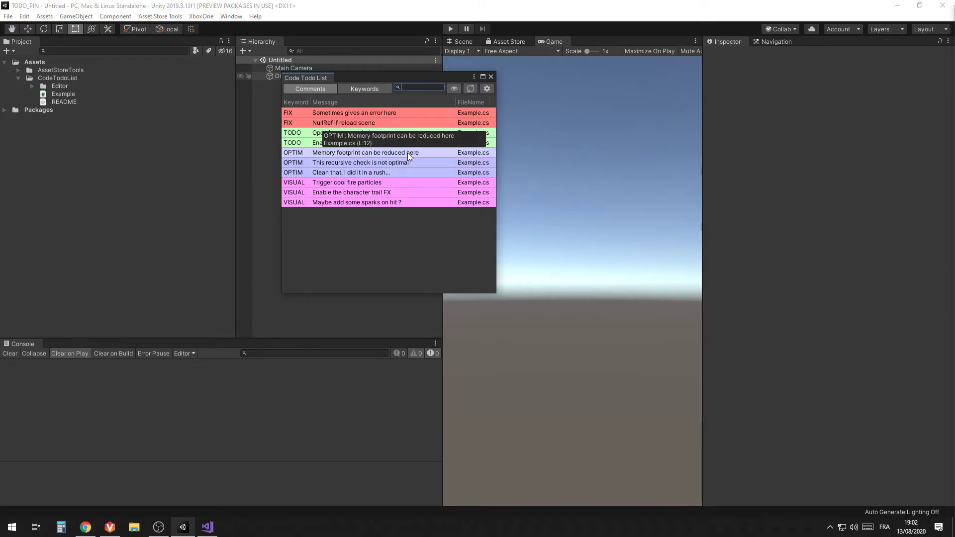
- Jump to the OPTIM and VISUAL comment lines of Example.cs in Visual Studio, returning to Unity
{"action": "double_click", "coordinate": [350, 155]}
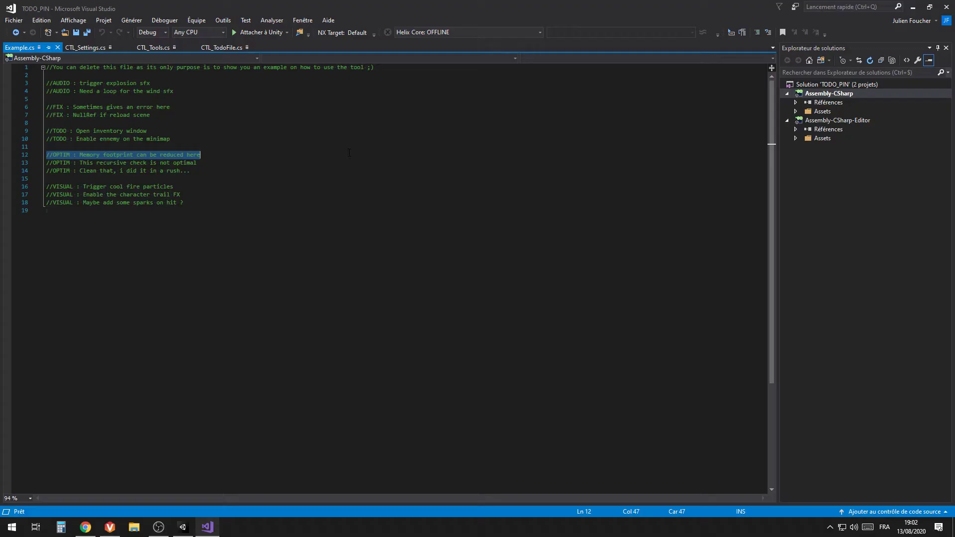
{"action": "left_click", "coordinate": [183, 528]}
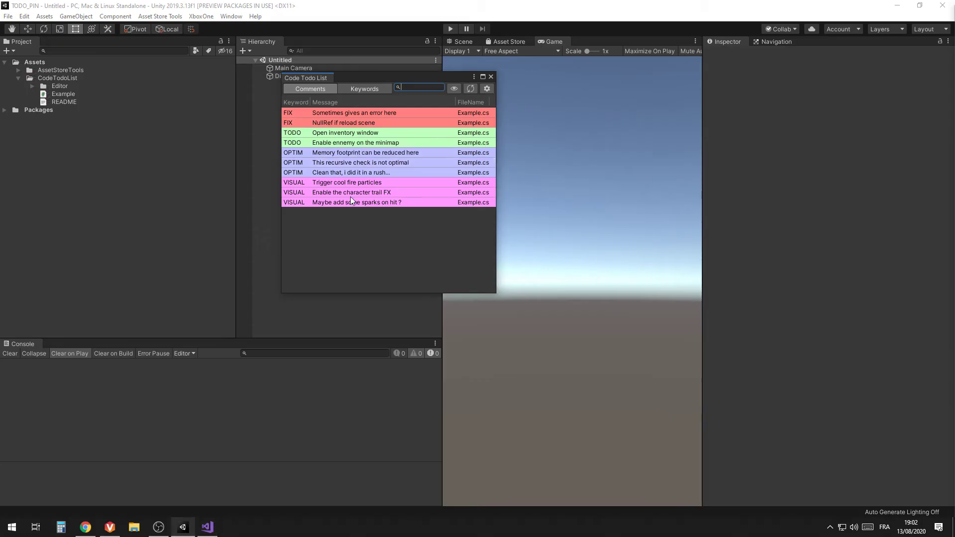
{"action": "double_click", "coordinate": [332, 183]}
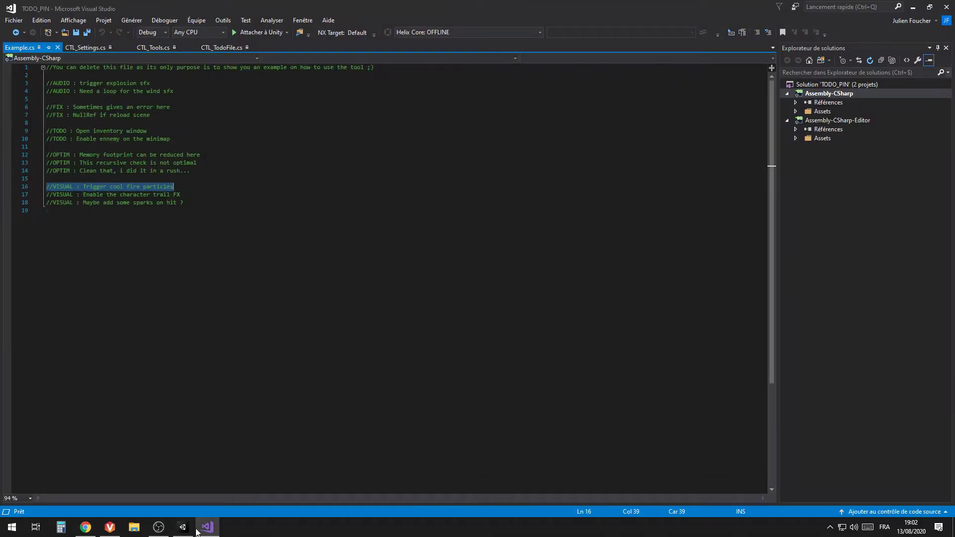
{"action": "left_click", "coordinate": [166, 532]}
{"action": "left_click", "coordinate": [183, 529]}
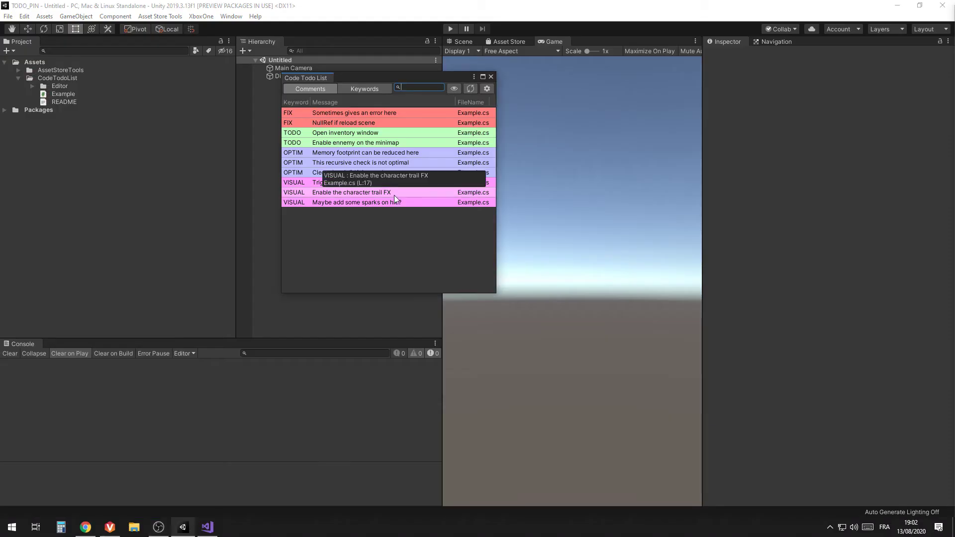
- Add a fifth todo keyword named 'example' in the Keywords list
{"action": "left_click", "coordinate": [357, 88]}
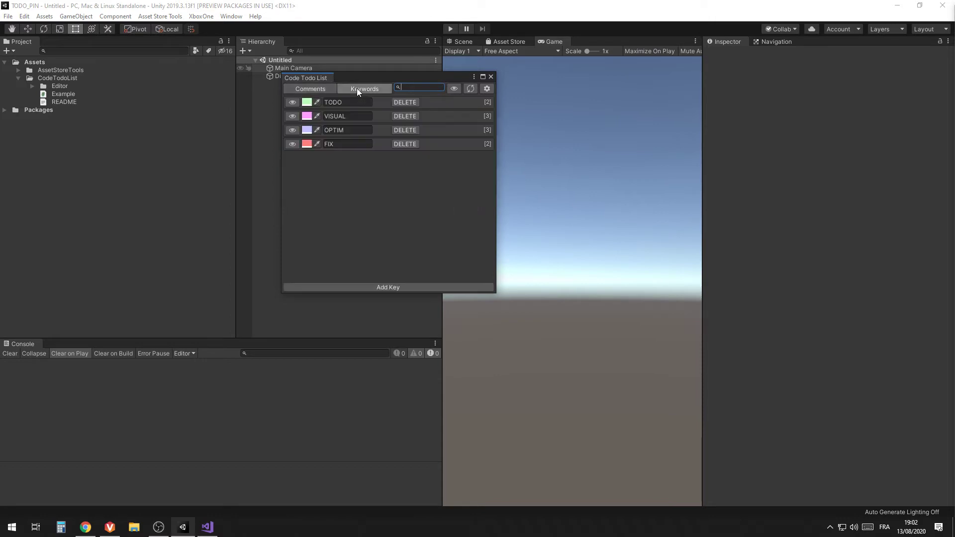
{"action": "left_click", "coordinate": [389, 289]}
{"action": "left_click", "coordinate": [336, 158]}
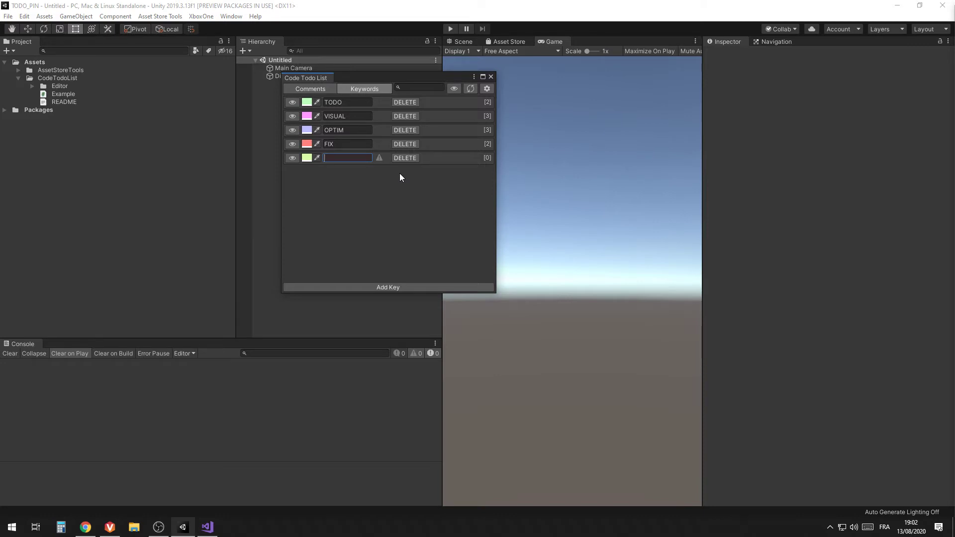
{"action": "type", "text": "example"}
{"action": "left_click", "coordinate": [312, 89]}
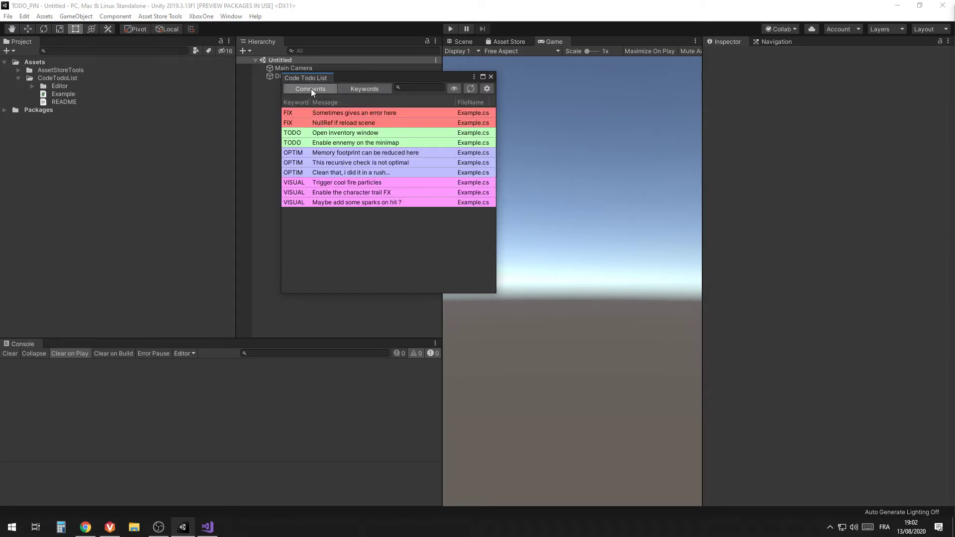
- Create a C# script named test via Create > C# Script in CodeTodoList and open it for editing
{"action": "right_click", "coordinate": [45, 94]}
{"action": "mouse_move", "coordinate": [75, 104]}
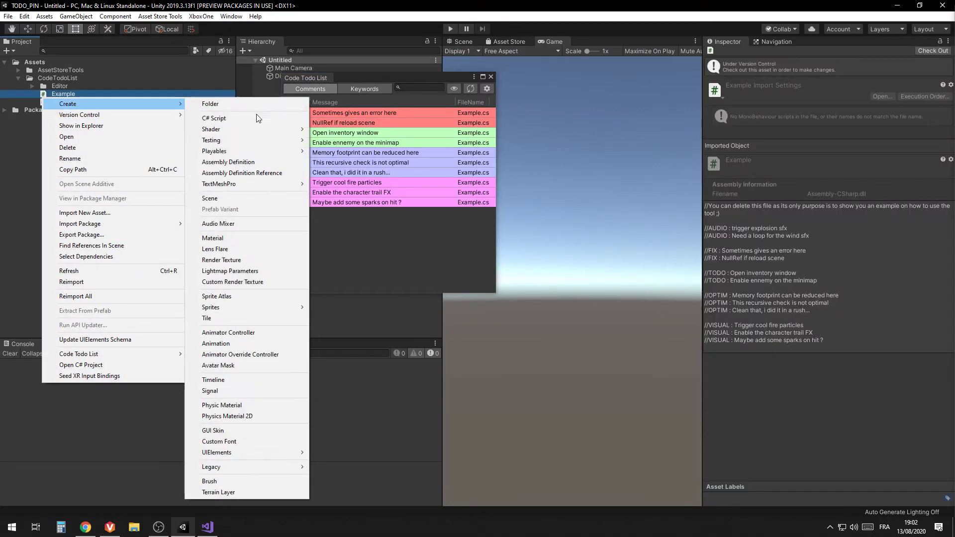
{"action": "left_click", "coordinate": [258, 117]}
{"action": "type", "text": "tes"}
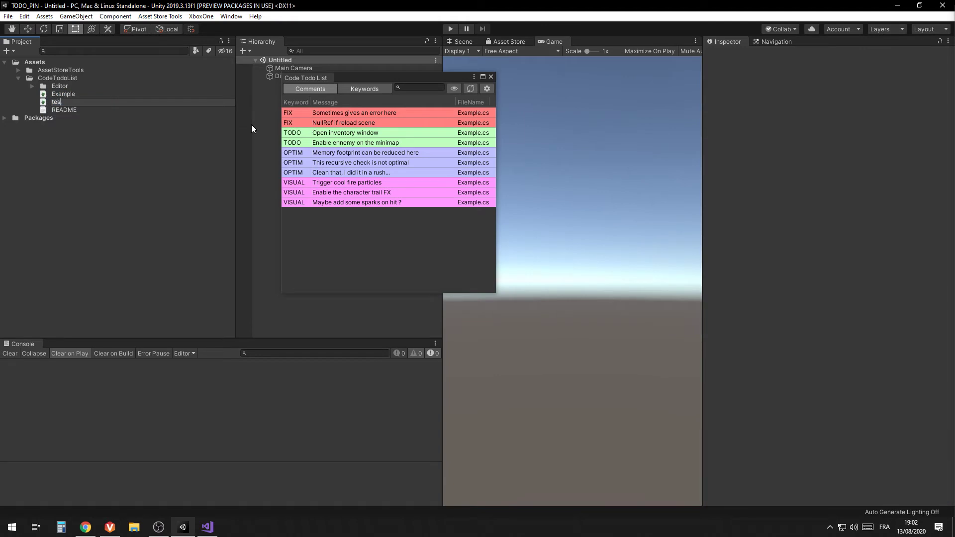
{"action": "type", "text": "t"}
{"action": "key", "text": "Return"}
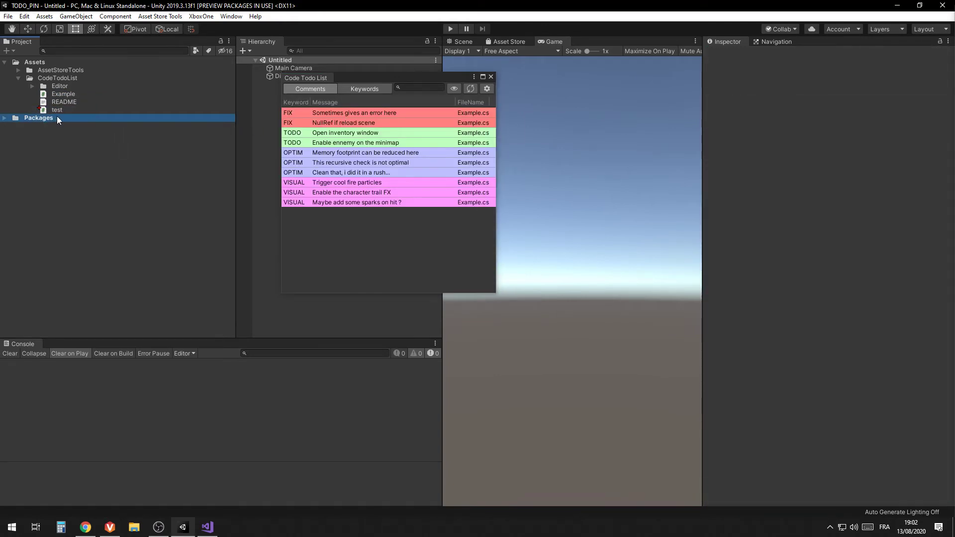
{"action": "left_click", "coordinate": [55, 110]}
{"action": "double_click", "coordinate": [50, 110]}
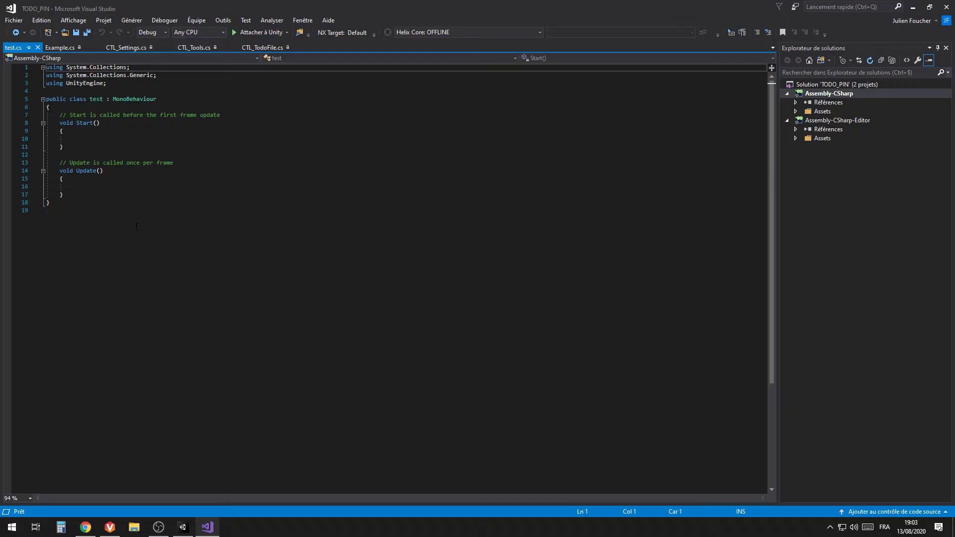
- Write '//example : test' inside Start() of test.cs and refresh Unity's todo list to show it
{"action": "left_click", "coordinate": [105, 138]}
{"action": "type", "text": "//example"}
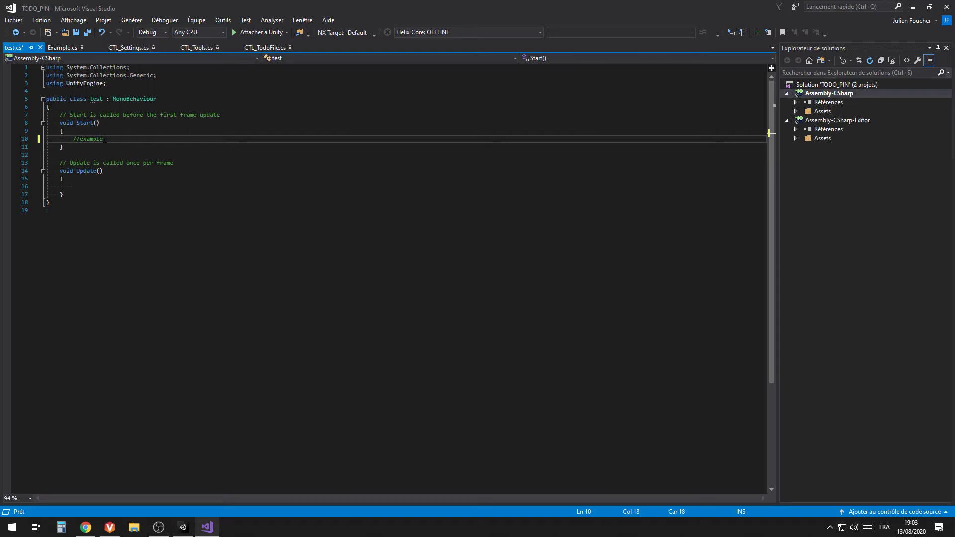
{"action": "type", "text": " : test"}
{"action": "left_click", "coordinate": [183, 527]}
{"action": "left_click", "coordinate": [417, 250]}
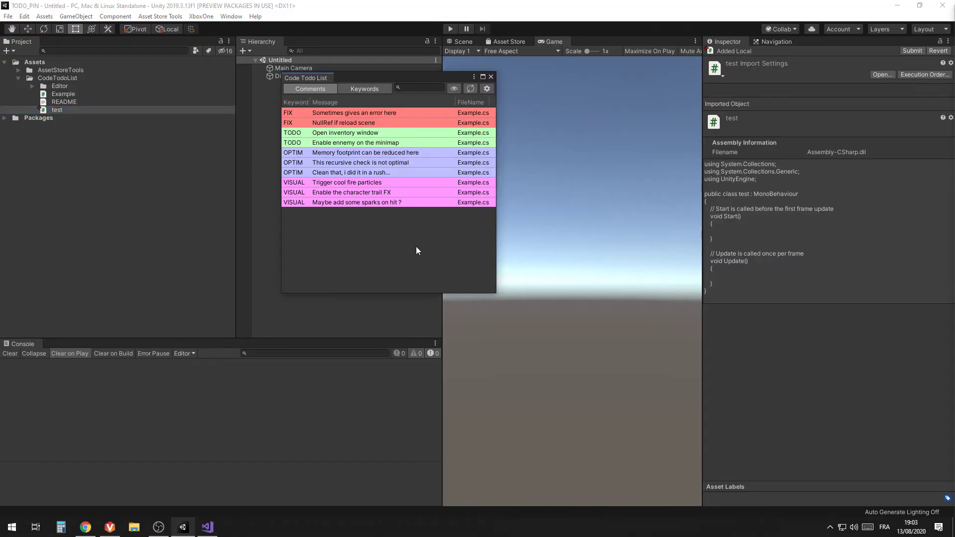
{"action": "left_click", "coordinate": [208, 526]}
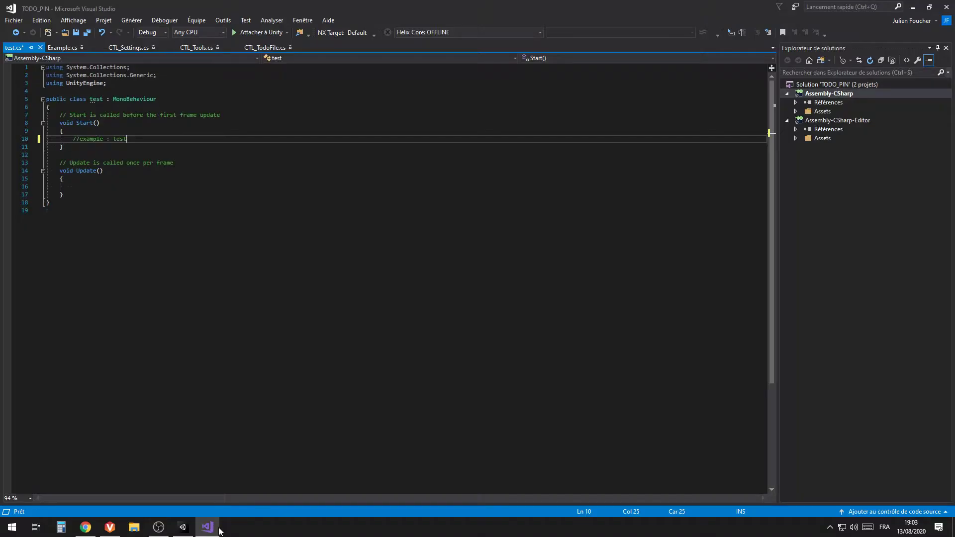
{"action": "left_click", "coordinate": [183, 527]}
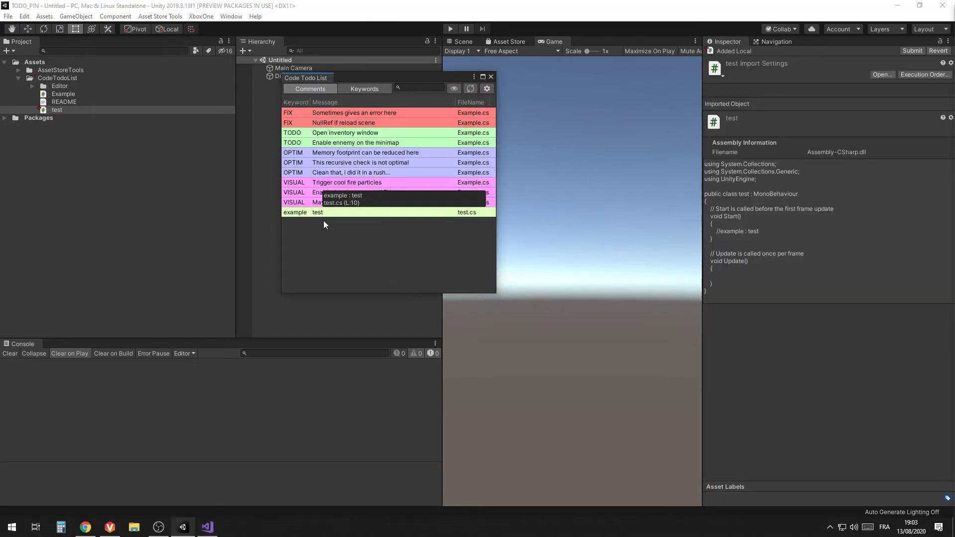
{"action": "double_click", "coordinate": [337, 213]}
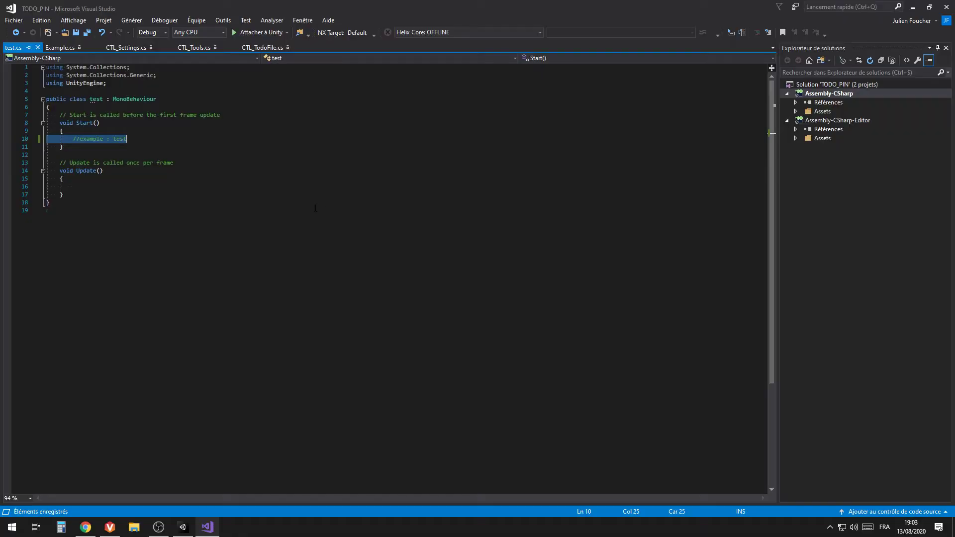
{"action": "left_click", "coordinate": [183, 528]}
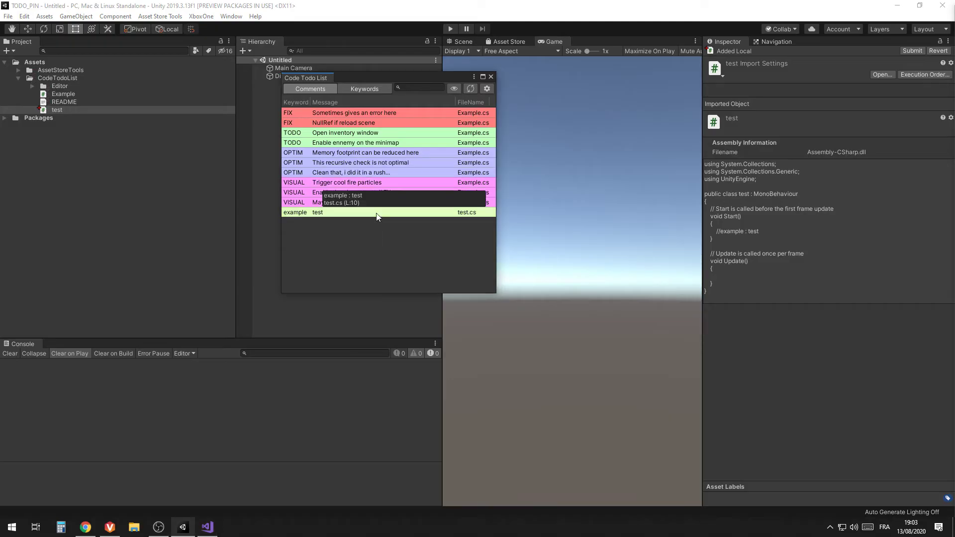
{"action": "double_click", "coordinate": [369, 202]}
{"action": "left_click", "coordinate": [183, 528]}
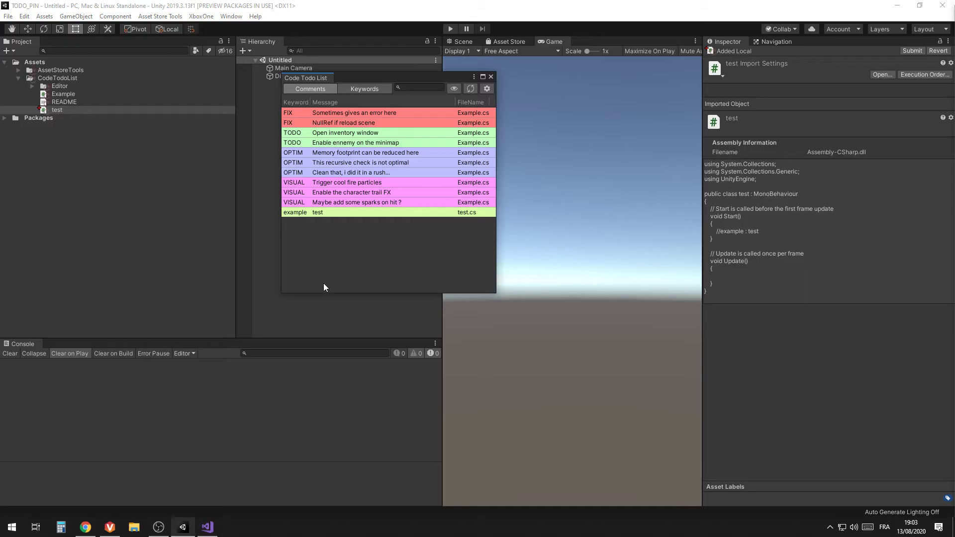
{"action": "double_click", "coordinate": [339, 215]}
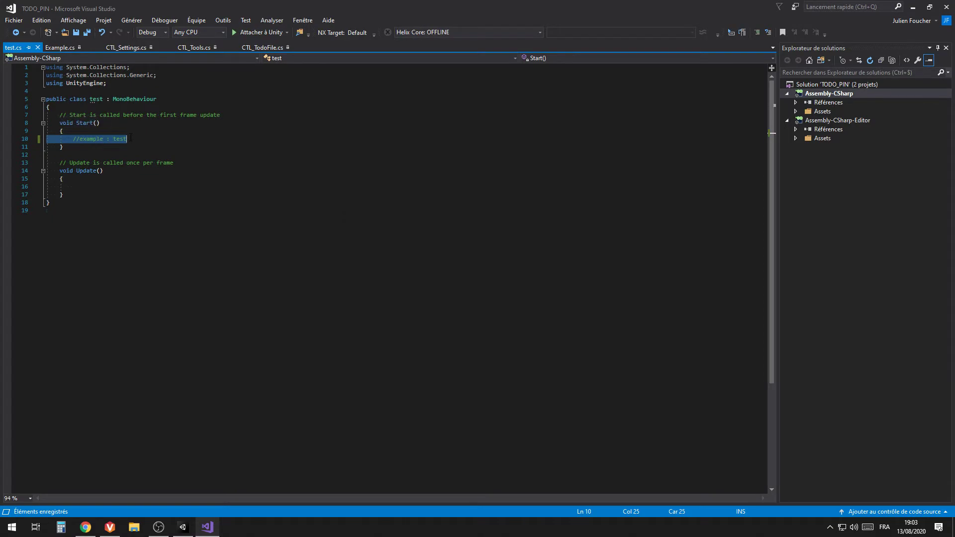
{"action": "left_click", "coordinate": [183, 528]}
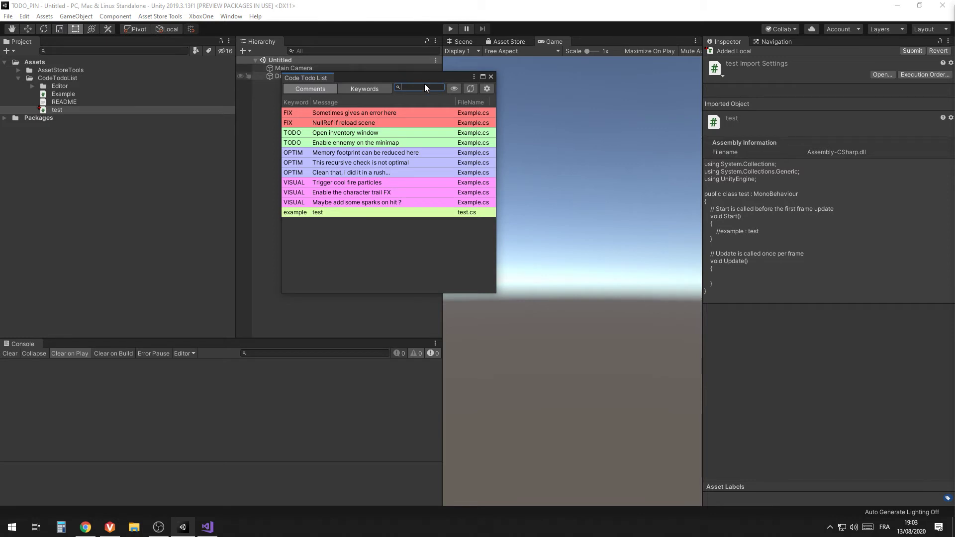
- Search the todo list for 'test', then 'here', clearing each search, then show the keyword visibility filter
{"action": "type", "text": "test"}
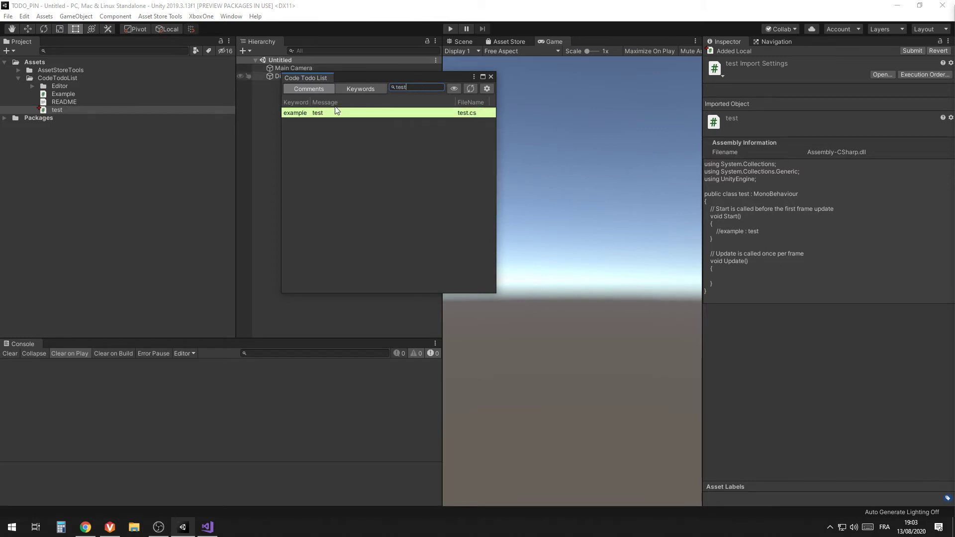
{"action": "key", "text": "BackSpace"}
{"action": "key", "text": "BackSpace"}
{"action": "key", "text": "BackSpace"}
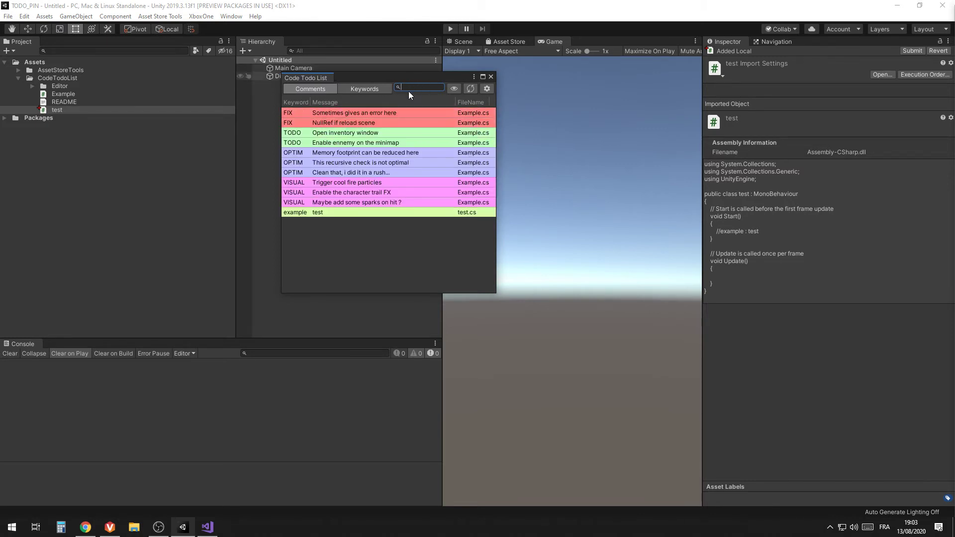
{"action": "type", "text": "here"}
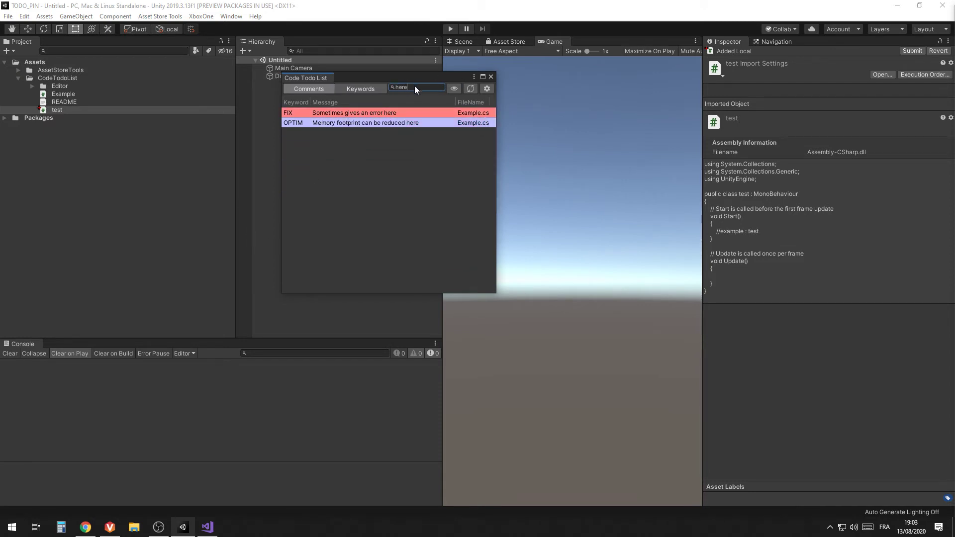
{"action": "key", "text": "BackSpace"}
{"action": "key", "text": "BackSpace"}
{"action": "key", "text": "BackSpace"}
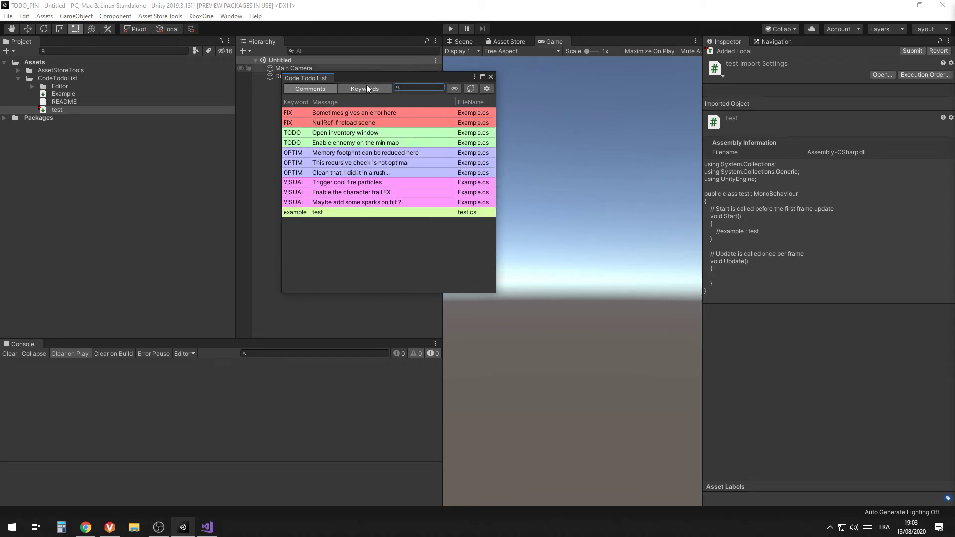
{"action": "left_click", "coordinate": [454, 90]}
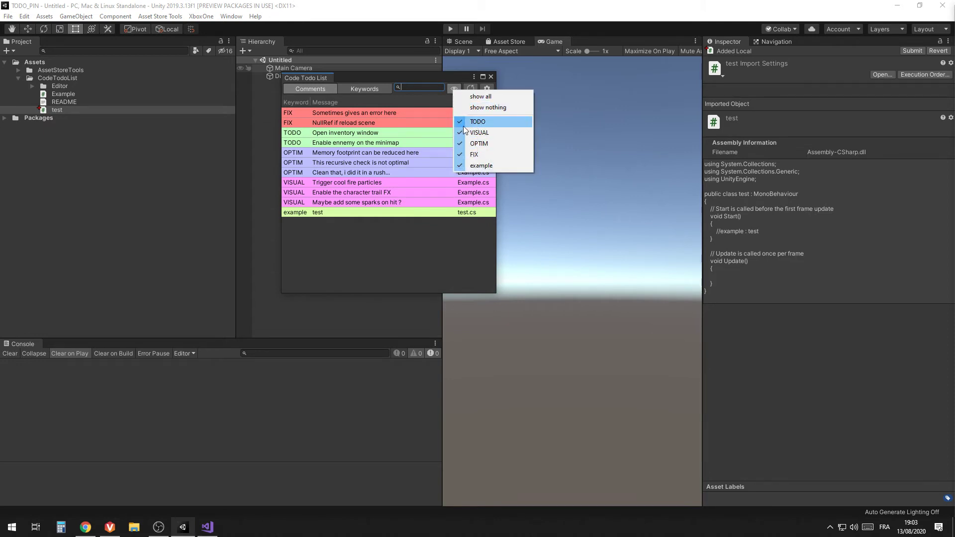
{"action": "left_click", "coordinate": [463, 122]}
{"action": "left_click", "coordinate": [454, 89]}
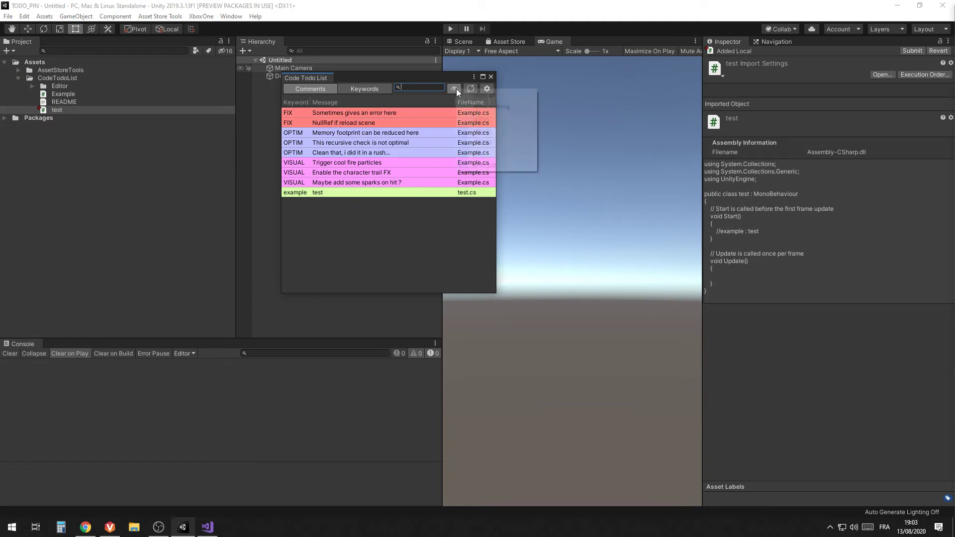
{"action": "left_click", "coordinate": [477, 123]}
{"action": "left_click", "coordinate": [453, 88]}
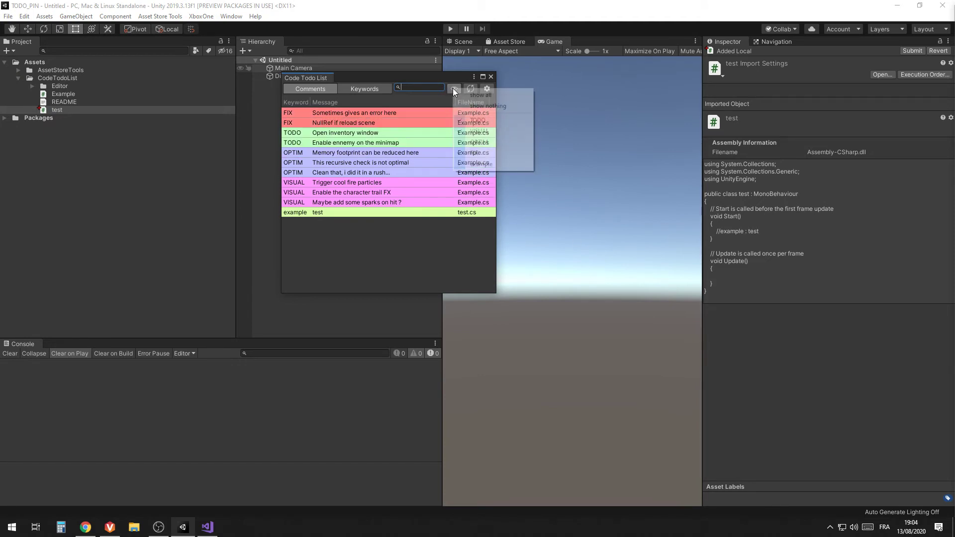
{"action": "left_click", "coordinate": [488, 106]}
{"action": "left_click", "coordinate": [456, 87]}
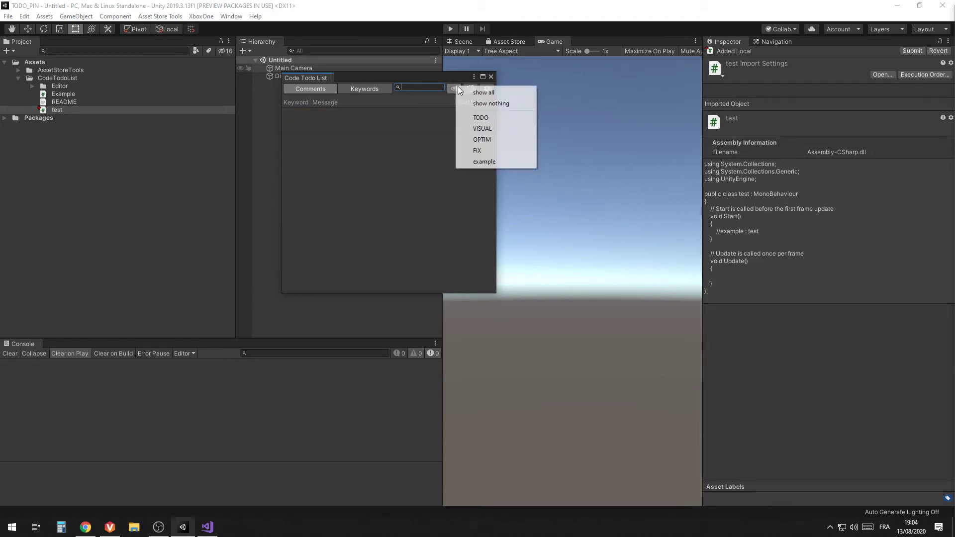
{"action": "left_click", "coordinate": [473, 94]}
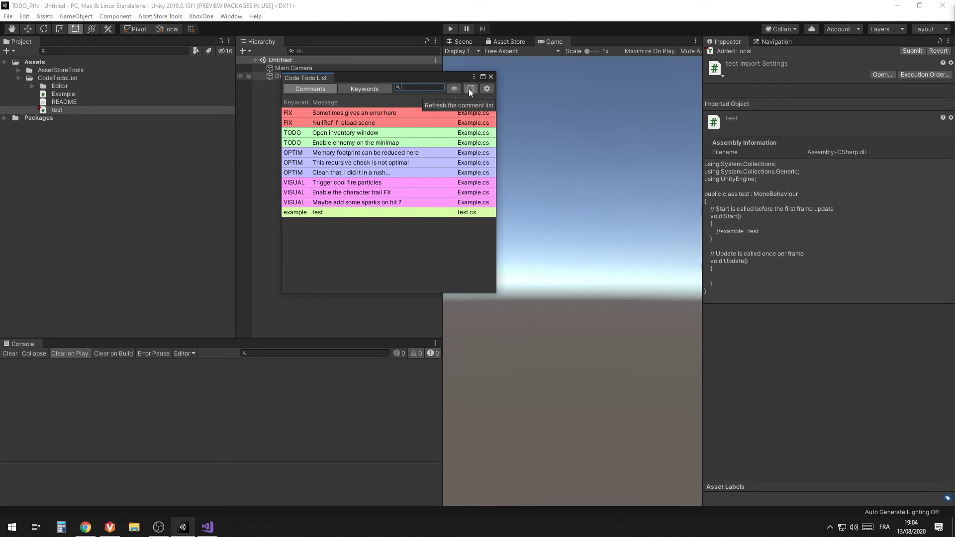
- Recolor the example keyword from light green to vivid magenta (FF21F9) with its colour swatch
{"action": "left_click", "coordinate": [363, 88]}
{"action": "left_click", "coordinate": [306, 159]}
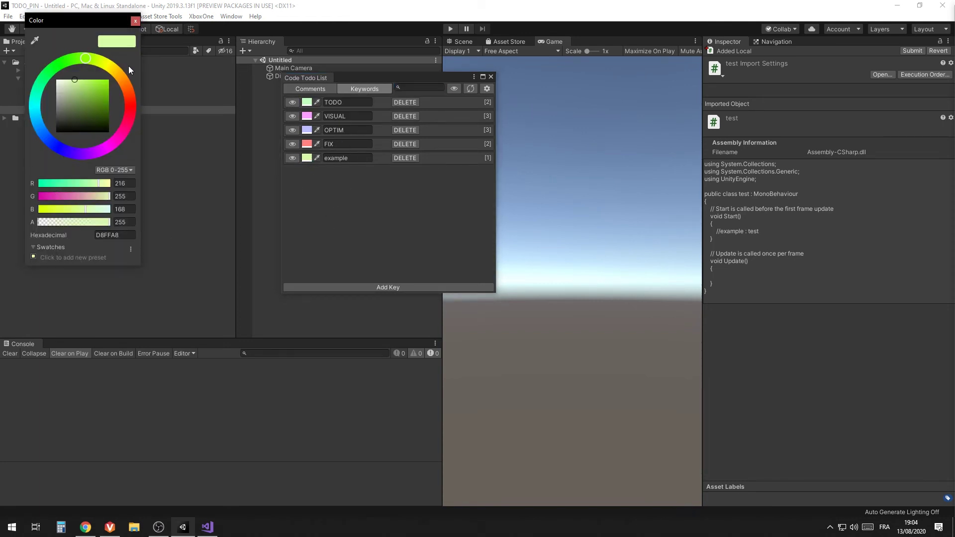
{"action": "mouse_move", "coordinate": [106, 98]}
{"action": "left_mouse_down"}
{"action": "mouse_move", "coordinate": [117, 99]}
{"action": "mouse_move", "coordinate": [116, 63]}
{"action": "left_mouse_up"}
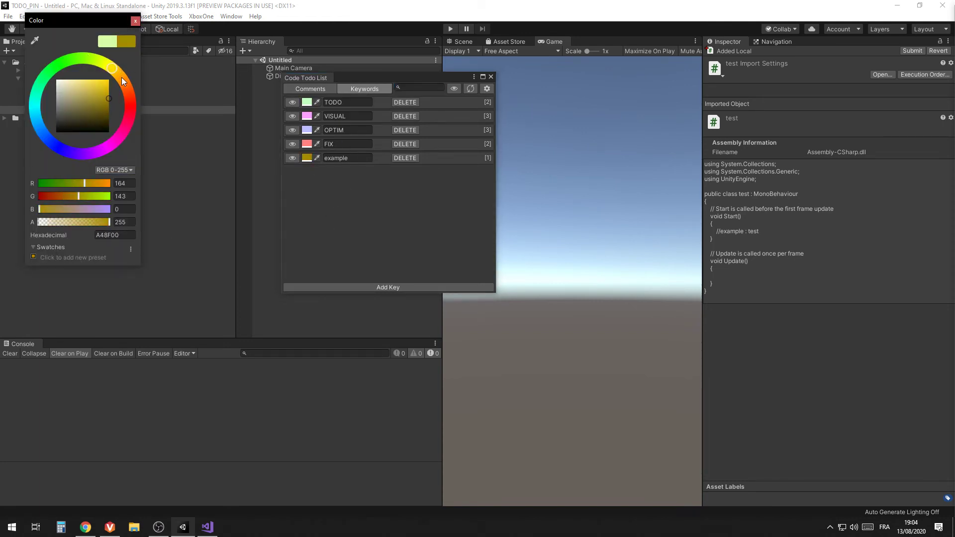
{"action": "left_click", "coordinate": [315, 90]}
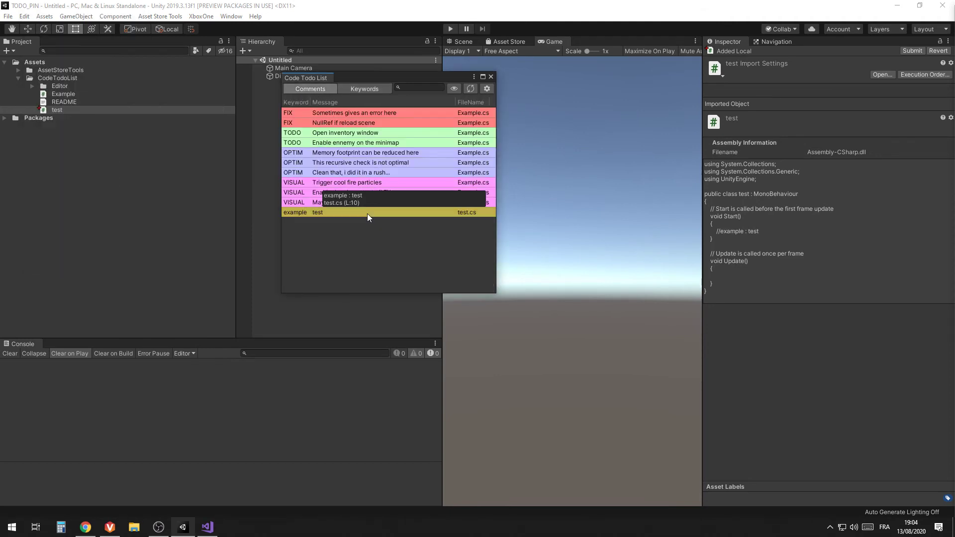
{"action": "left_click", "coordinate": [365, 88]}
{"action": "left_click", "coordinate": [307, 158]}
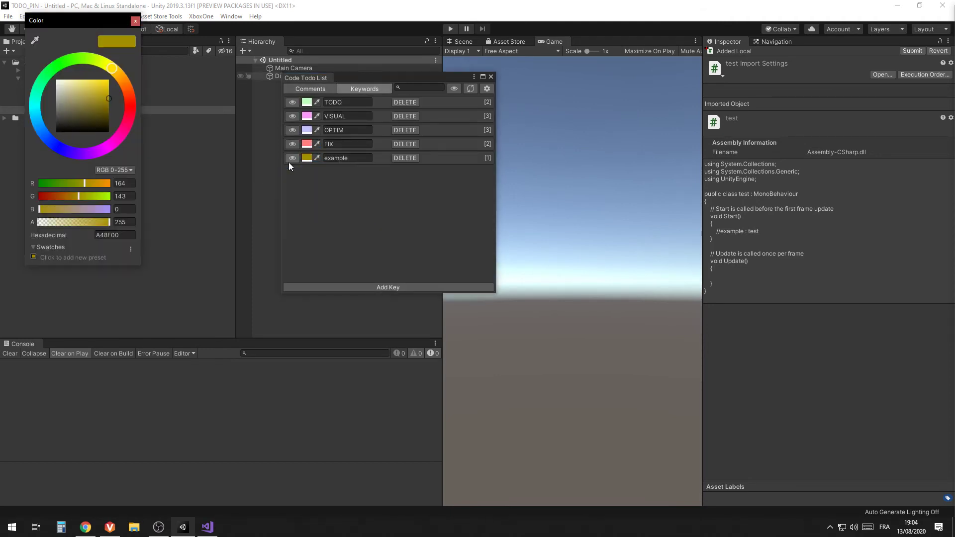
{"action": "left_click_drag", "start_coordinate": [94, 151], "coordinate": [108, 147]}
{"action": "left_click_drag", "start_coordinate": [109, 99], "coordinate": [102, 74]}
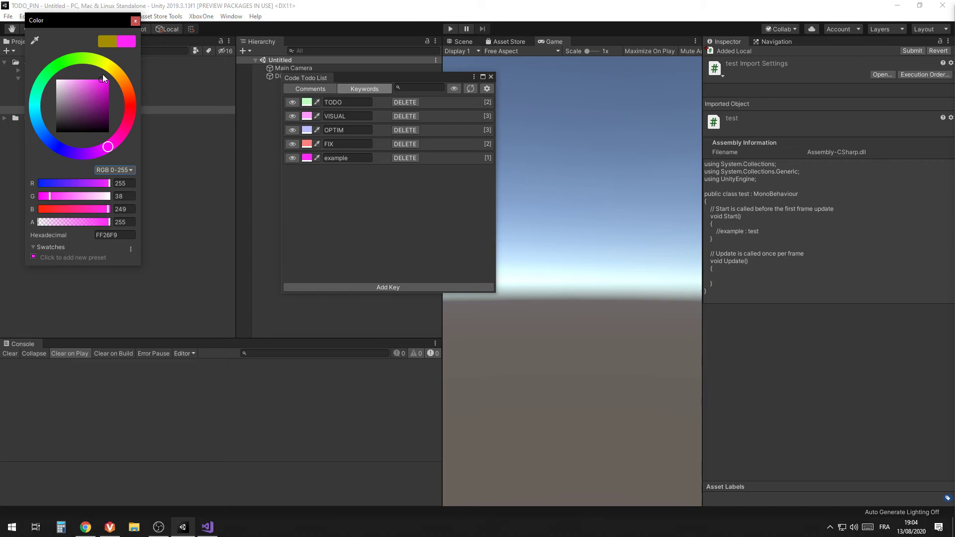
{"action": "left_click", "coordinate": [305, 89]}
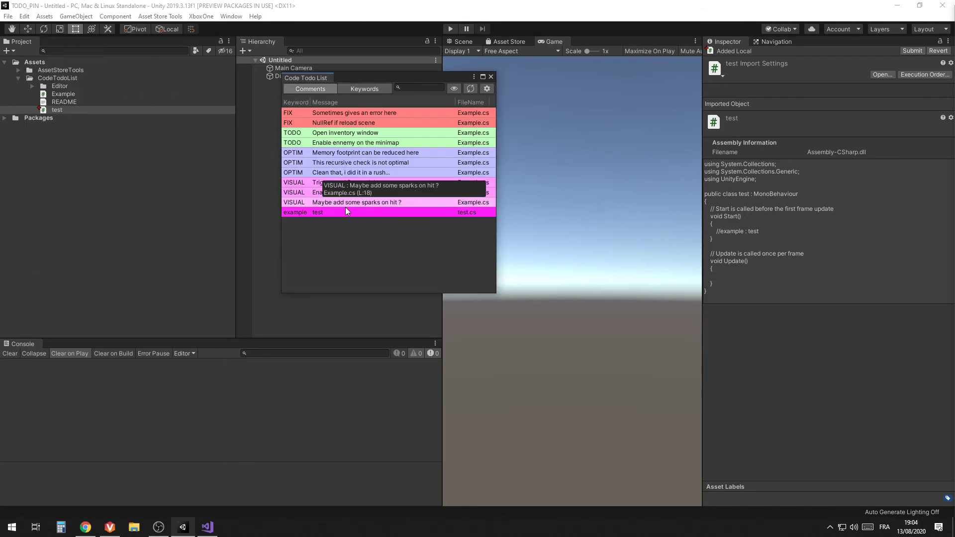
{"action": "left_click", "coordinate": [485, 88]}
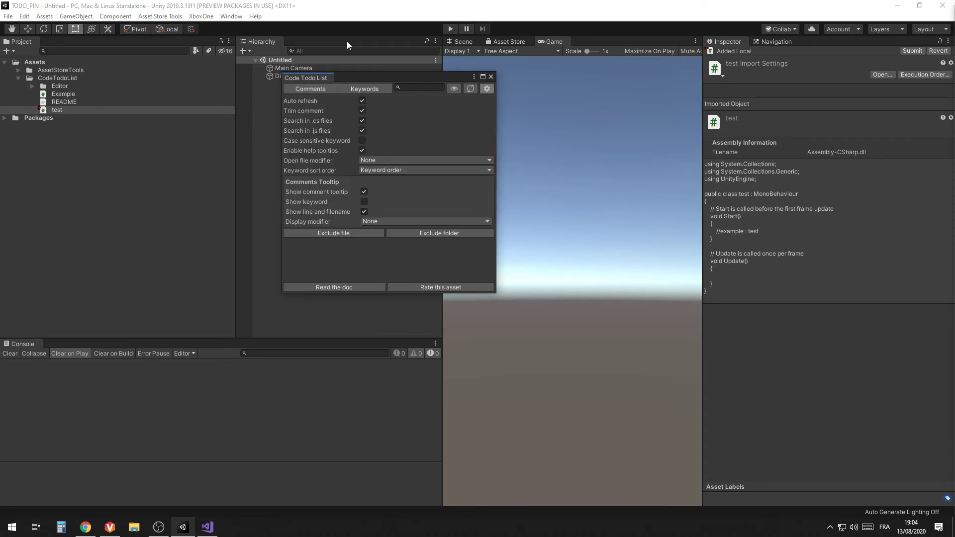
{"action": "left_click", "coordinate": [362, 101]}
{"action": "left_click", "coordinate": [326, 87]}
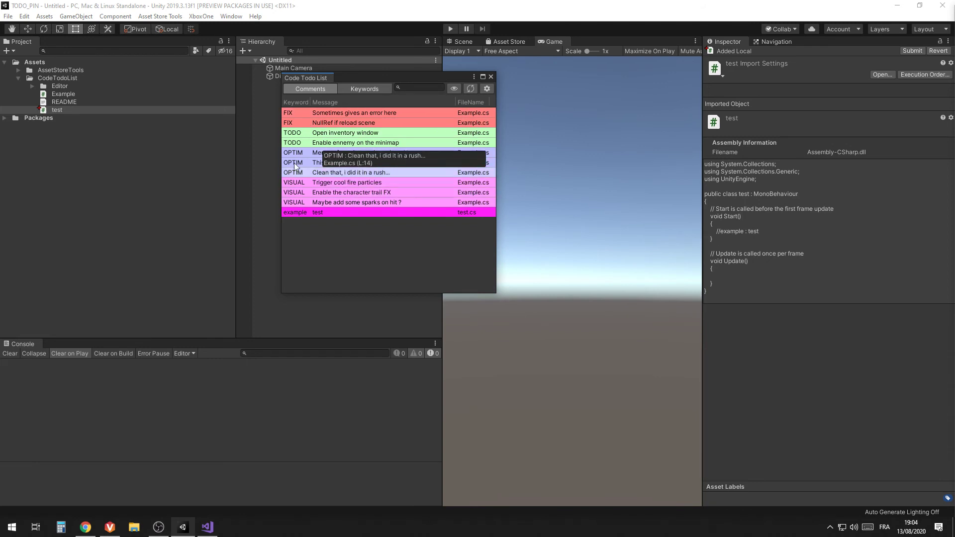
- Exclude Example.cs via Code Todo List > Exclude path, leaving only test.cs's magenta entry
{"action": "left_click", "coordinate": [65, 94]}
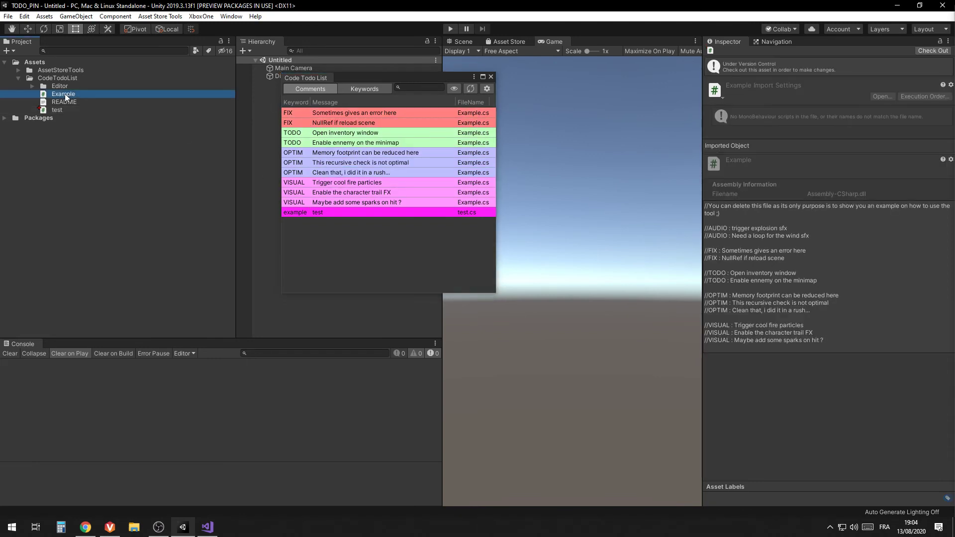
{"action": "right_click", "coordinate": [65, 94]}
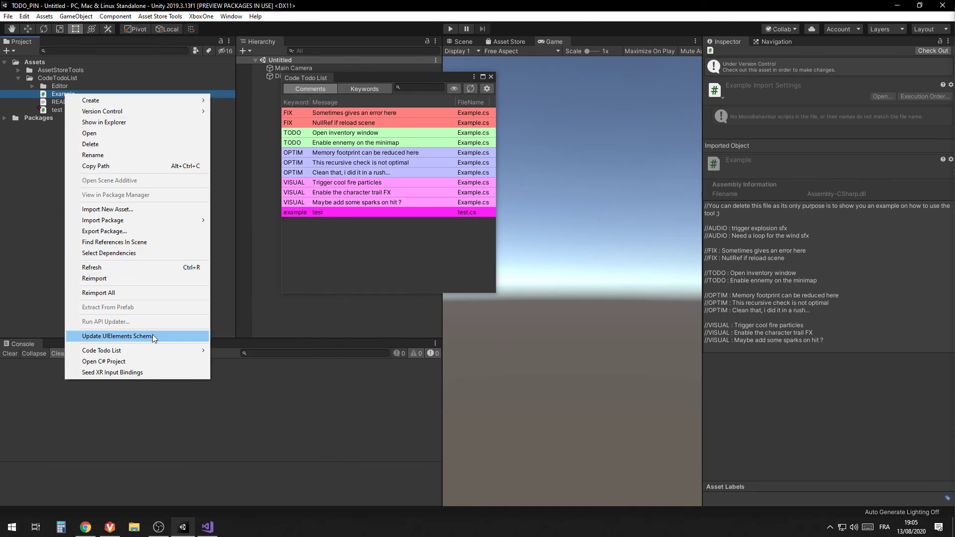
{"action": "mouse_move", "coordinate": [152, 352]}
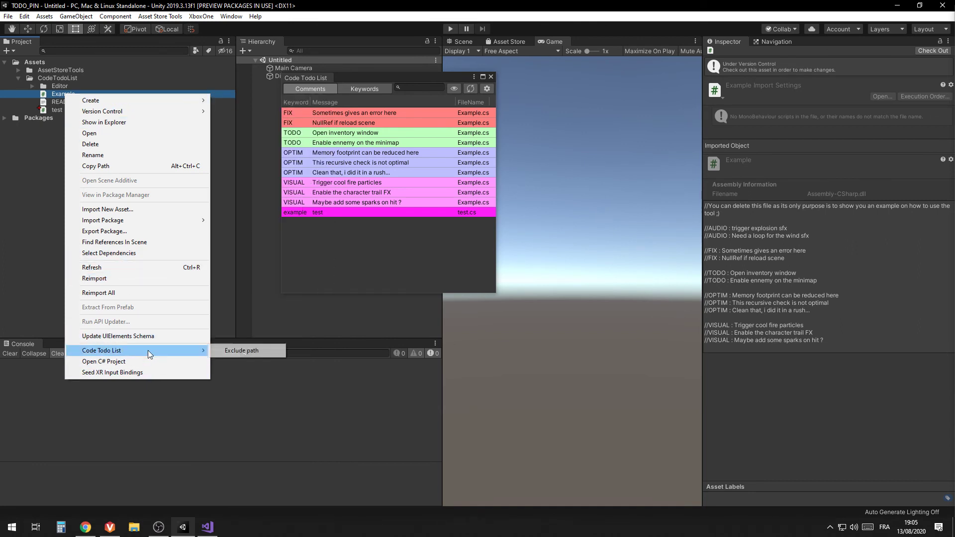
{"action": "left_click", "coordinate": [237, 351]}
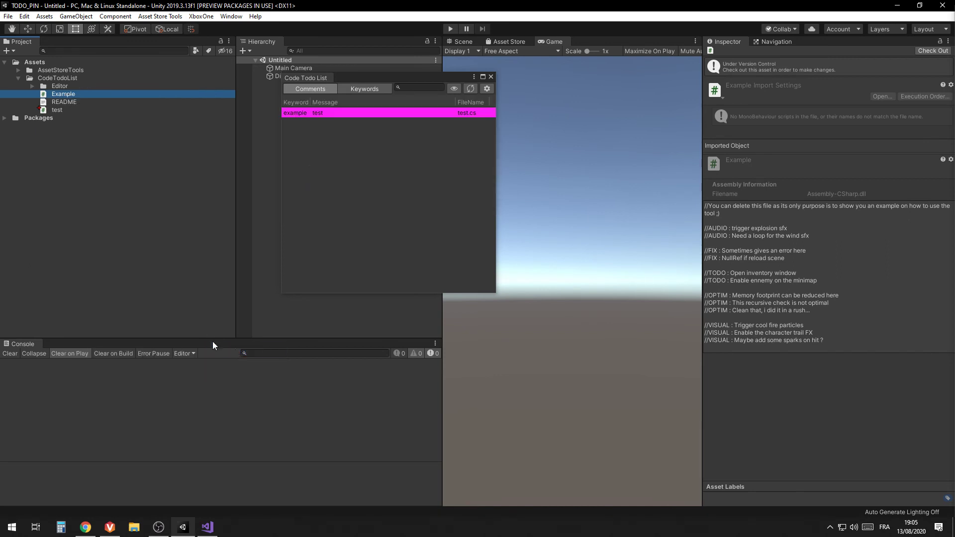
{"action": "left_click", "coordinate": [348, 177]}
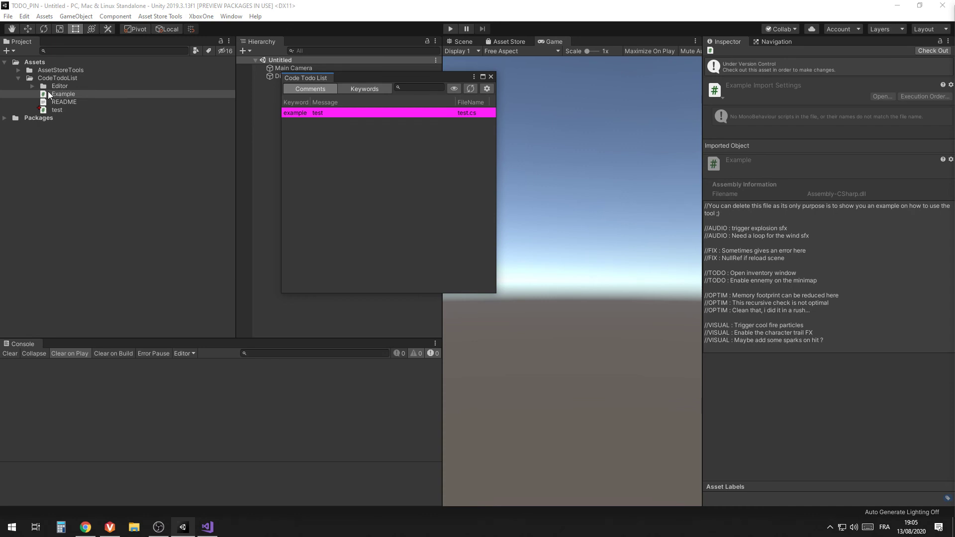
- Remove the Example.cs exclusion in settings so its comments are listed again
{"action": "left_click", "coordinate": [487, 89]}
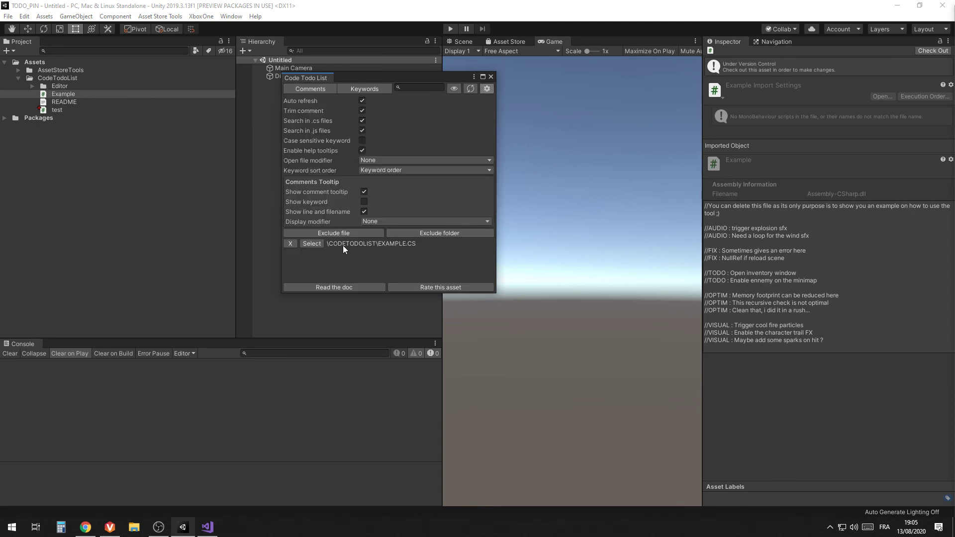
{"action": "left_click", "coordinate": [291, 243]}
{"action": "left_click", "coordinate": [307, 89]}
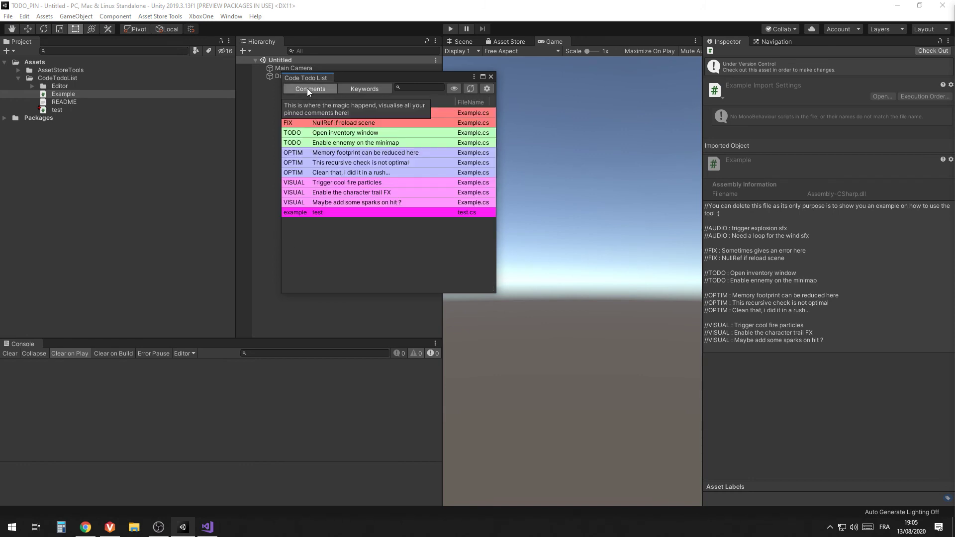
- Exclude the CodeTodoList folder via Exclude folder and confirm the comment list becomes empty
{"action": "left_click", "coordinate": [487, 89]}
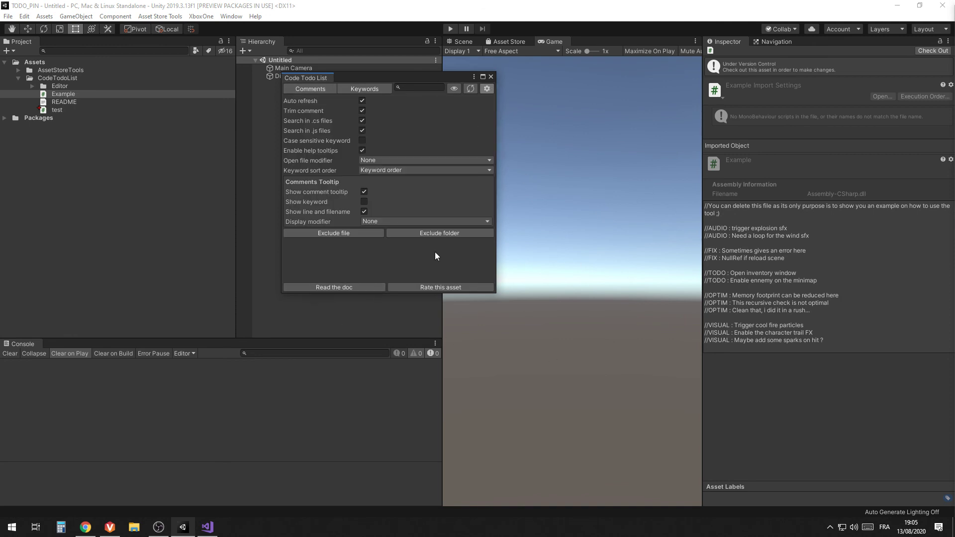
{"action": "left_click", "coordinate": [433, 232]}
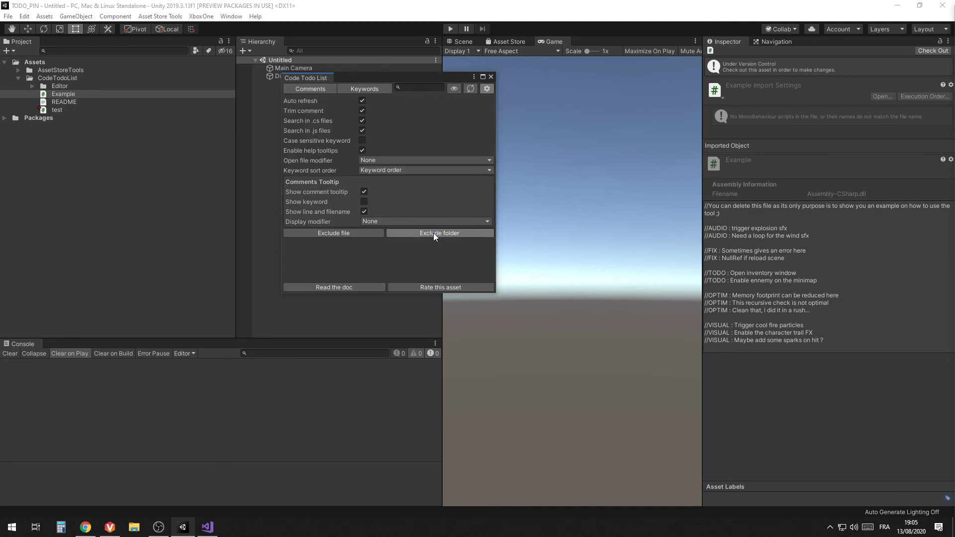
{"action": "left_click_drag", "start_coordinate": [285, 37], "coordinate": [411, 138]}
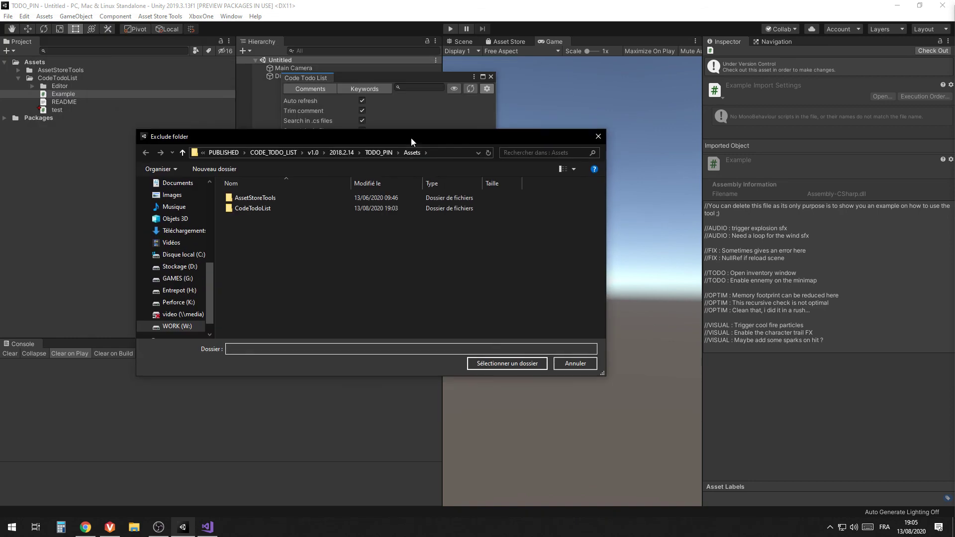
{"action": "left_click", "coordinate": [264, 207]}
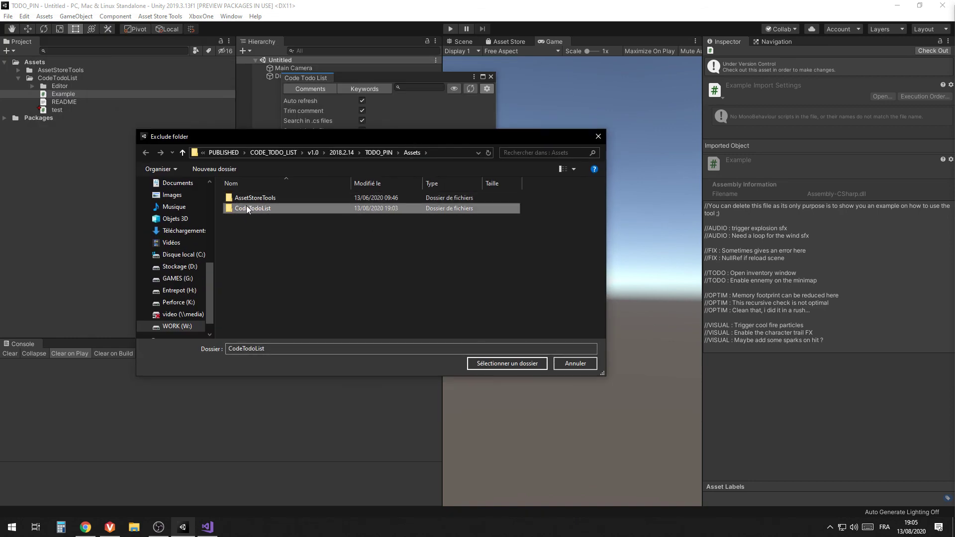
{"action": "left_click", "coordinate": [506, 362]}
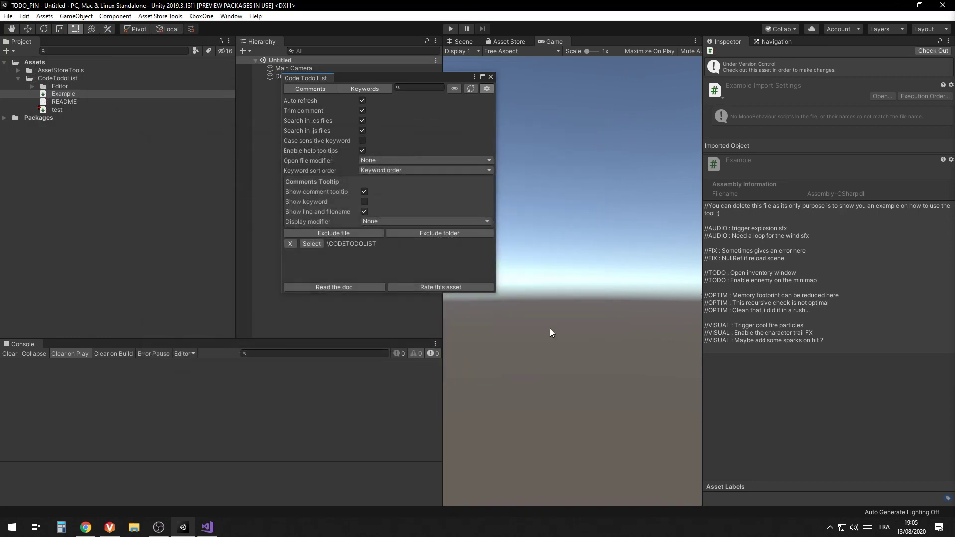
{"action": "left_click", "coordinate": [311, 90]}
{"action": "left_click", "coordinate": [486, 90]}
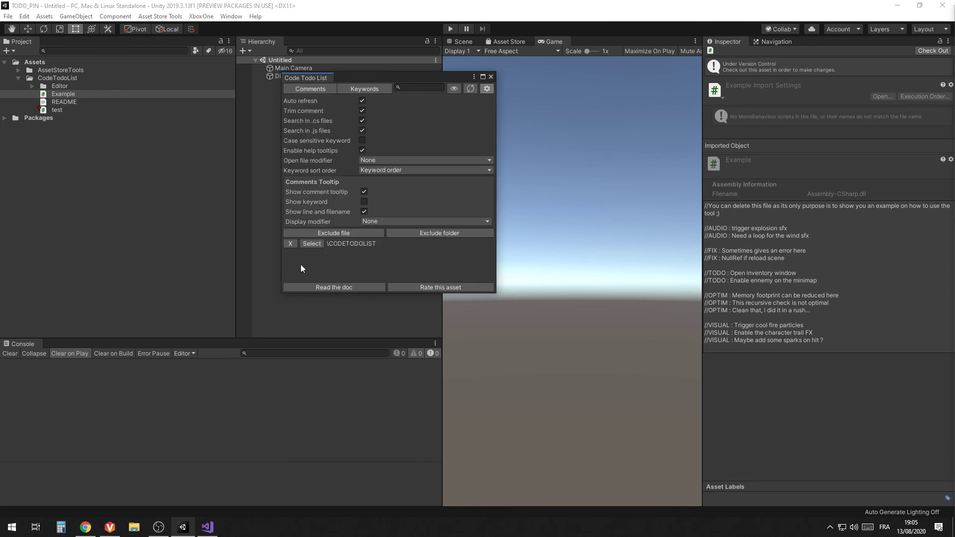
{"action": "left_click", "coordinate": [49, 86]}
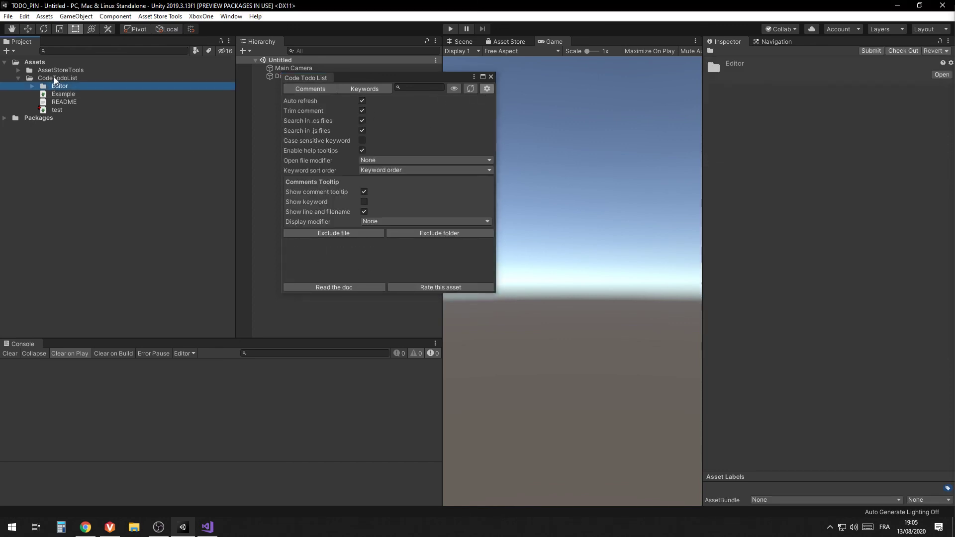
- Apply Code Todo List > Exclude path to the CodeTodoList folder, then drag the window up-left
{"action": "right_click", "coordinate": [54, 77]}
{"action": "mouse_move", "coordinate": [113, 331]}
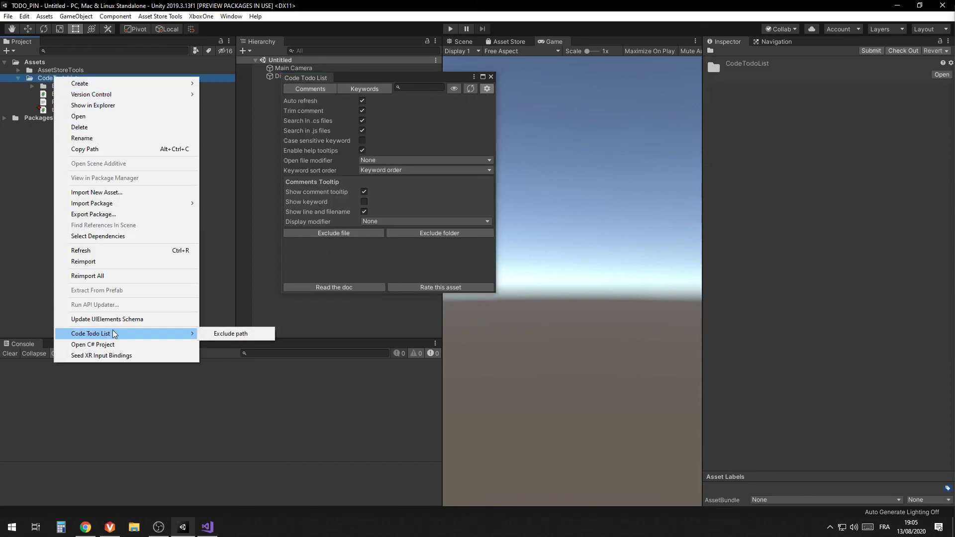
{"action": "left_click", "coordinate": [330, 271]}
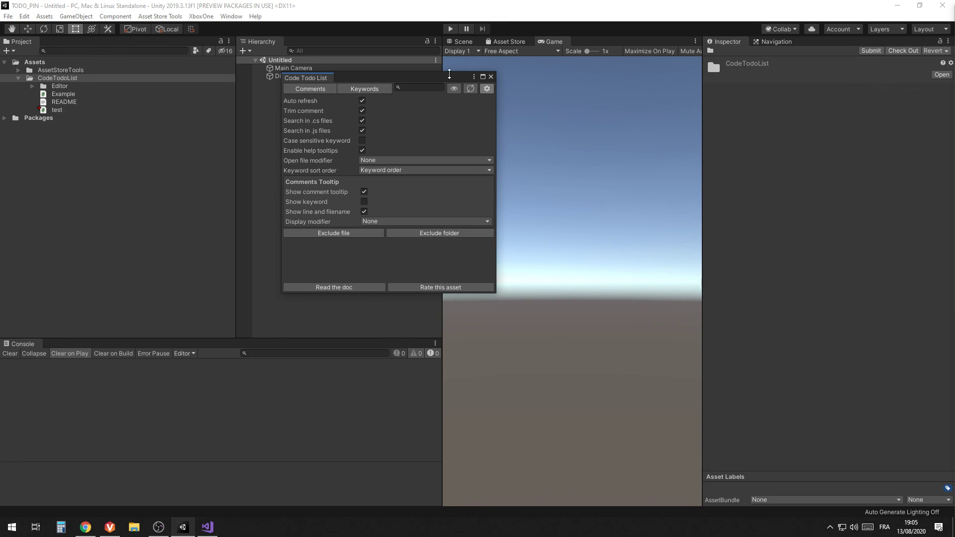
{"action": "mouse_move", "coordinate": [433, 75]}
{"action": "left_mouse_down"}
{"action": "mouse_move", "coordinate": [371, 67]}
{"action": "mouse_move", "coordinate": [431, 97]}
{"action": "left_mouse_up"}
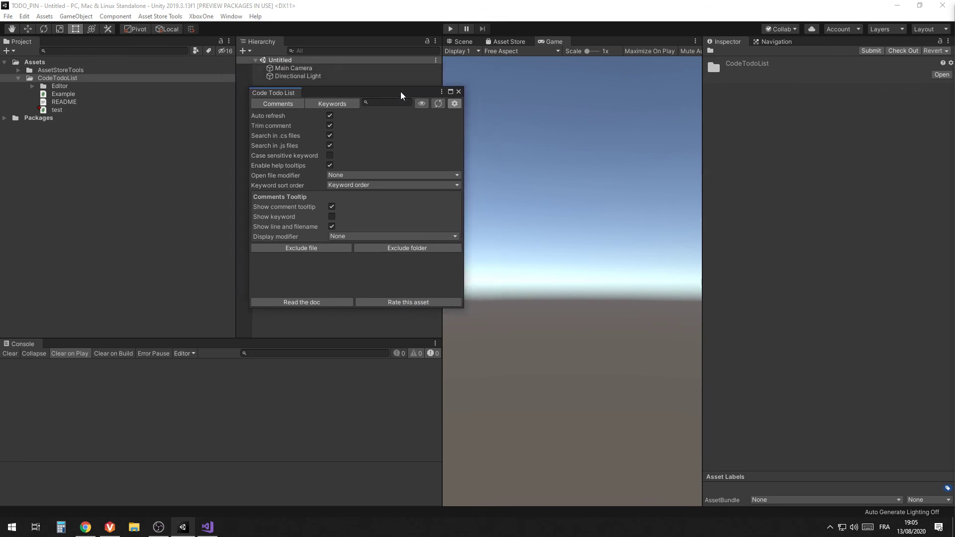